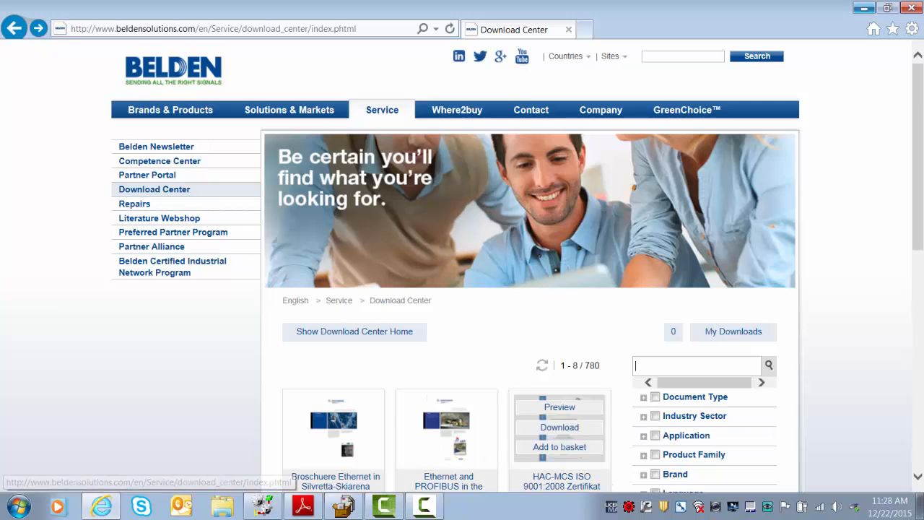
# Search the Download Center for "0980 esl 813"
pyautogui.moveTo(918, 251); pyautogui.dragTo(919, 309)
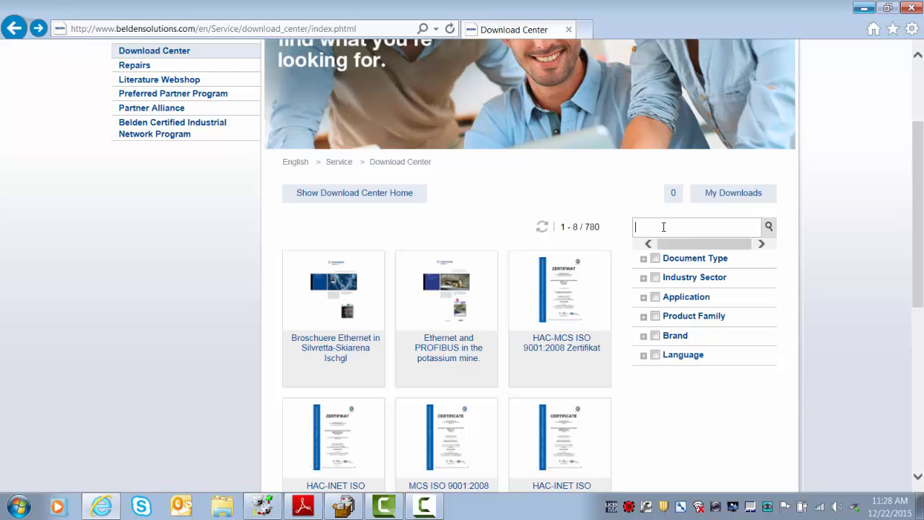
pyautogui.write('0980 esl 813')
pyautogui.click(768, 228)
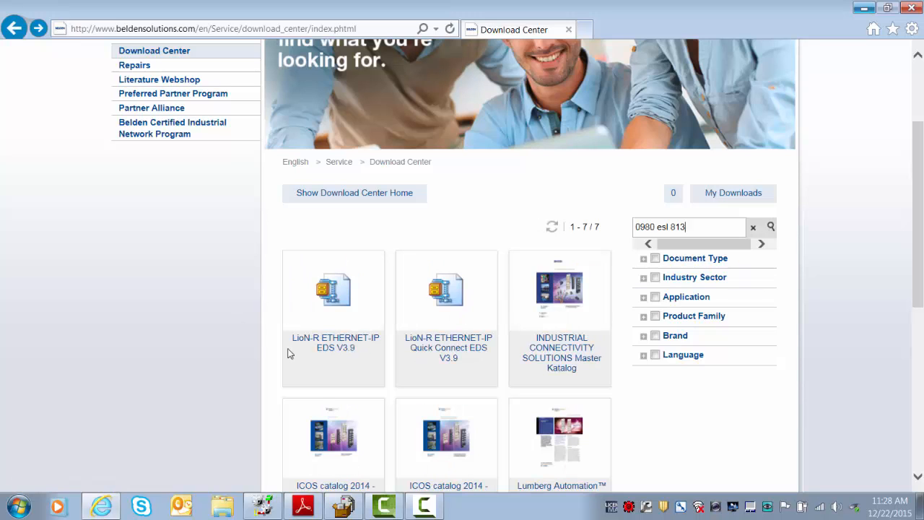
# Open the download prompt for the LioN-R ETHERNET-IP Quick Connect EDS V3.9 file and cancel it
pyautogui.moveTo(349, 371)
pyautogui.moveTo(481, 379)
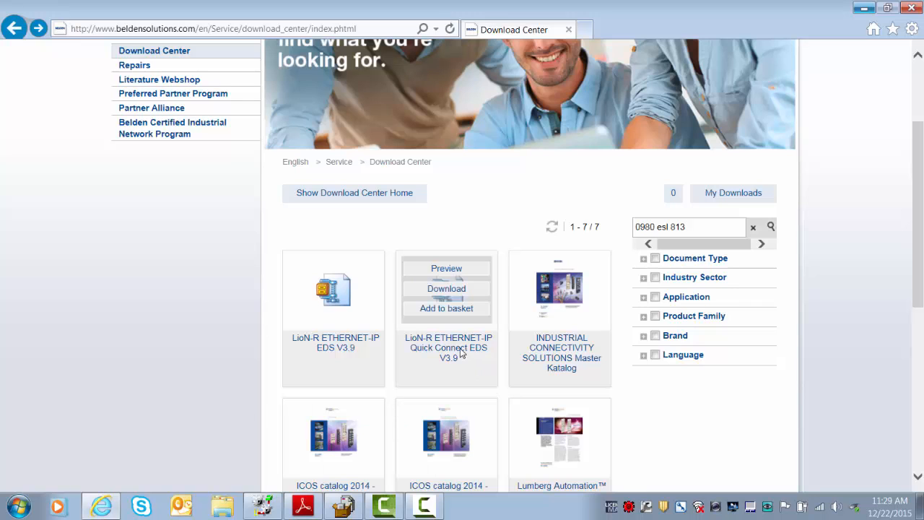
pyautogui.click(446, 289)
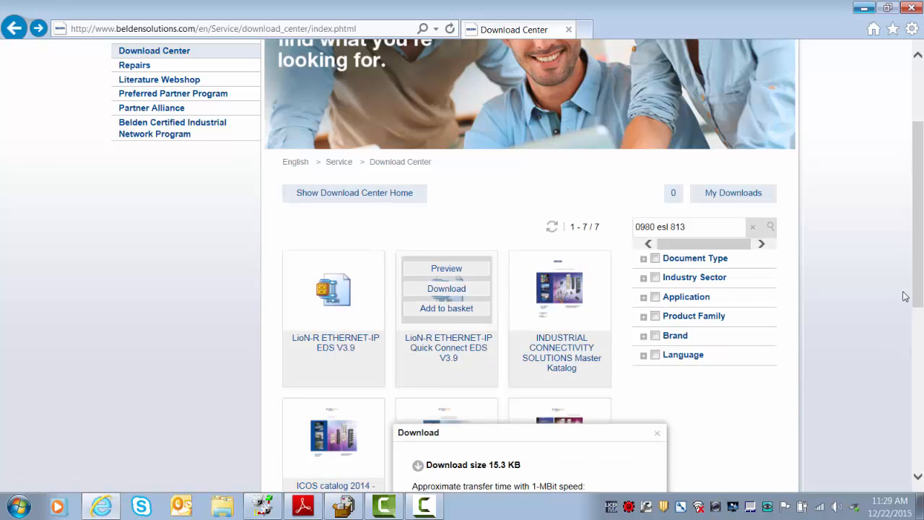
pyautogui.moveTo(918, 293); pyautogui.dragTo(918, 346)
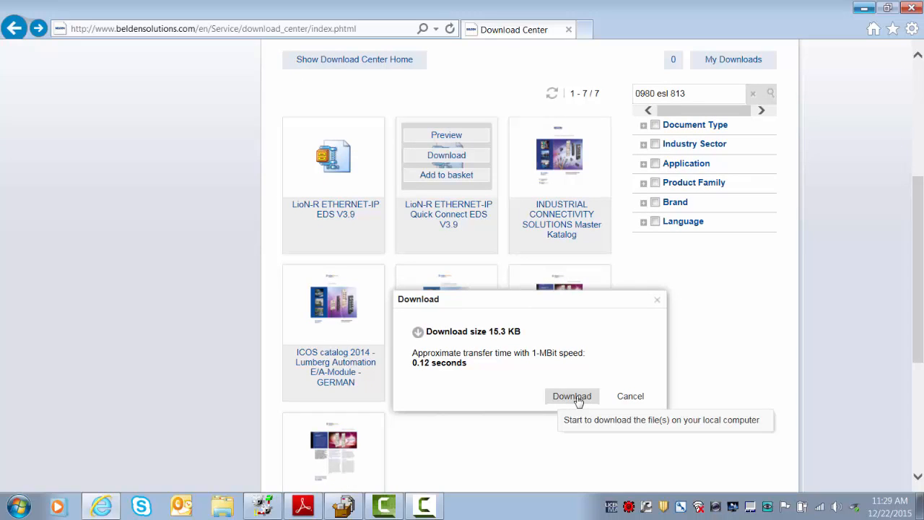
pyautogui.click(630, 399)
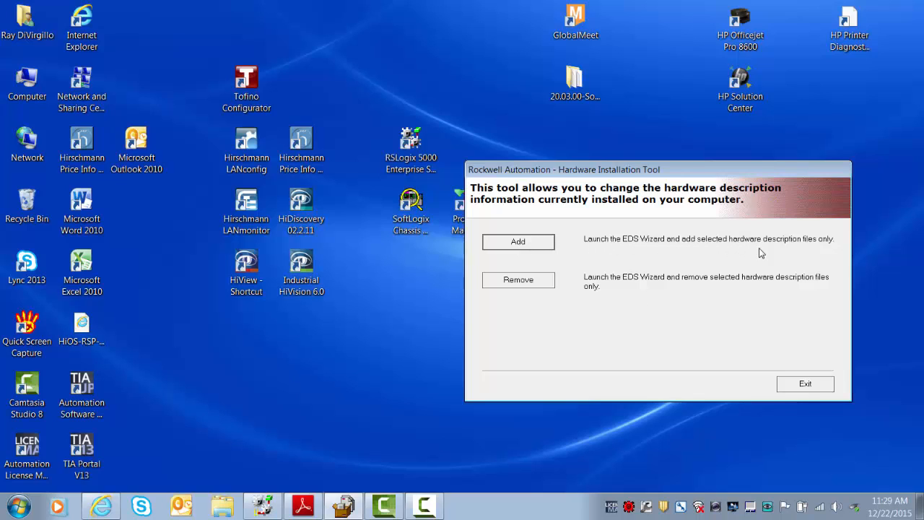
# Start adding hardware description files, choose the directory E:\eds files for registration, and run the EDS installation test
pyautogui.click(527, 242)
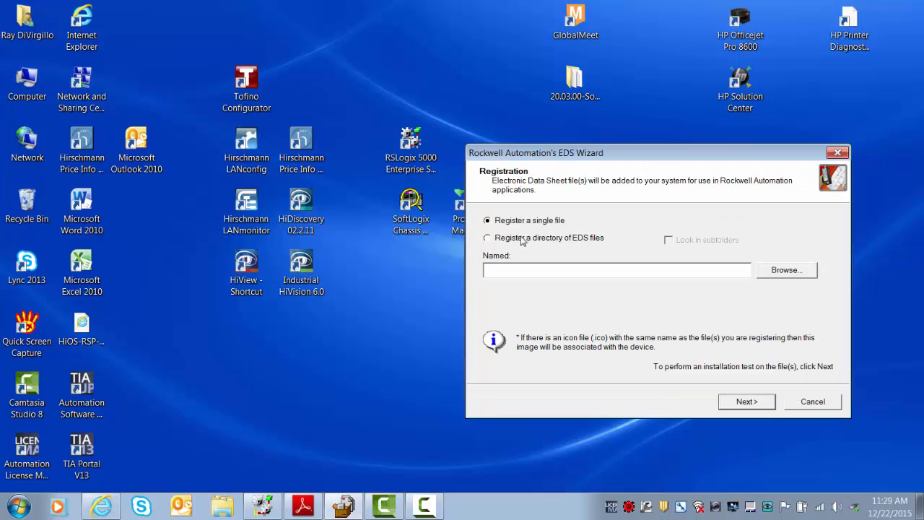
pyautogui.moveTo(584, 159); pyautogui.dragTo(410, 90)
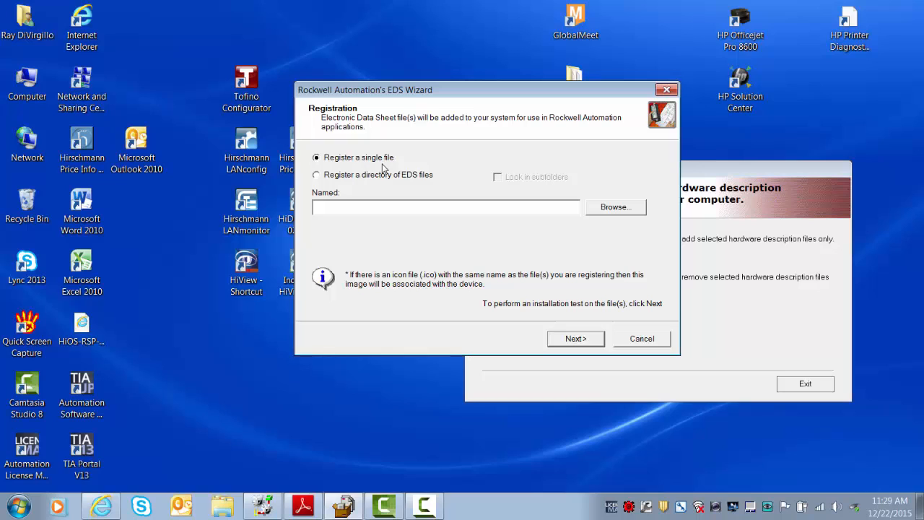
pyautogui.click(317, 175)
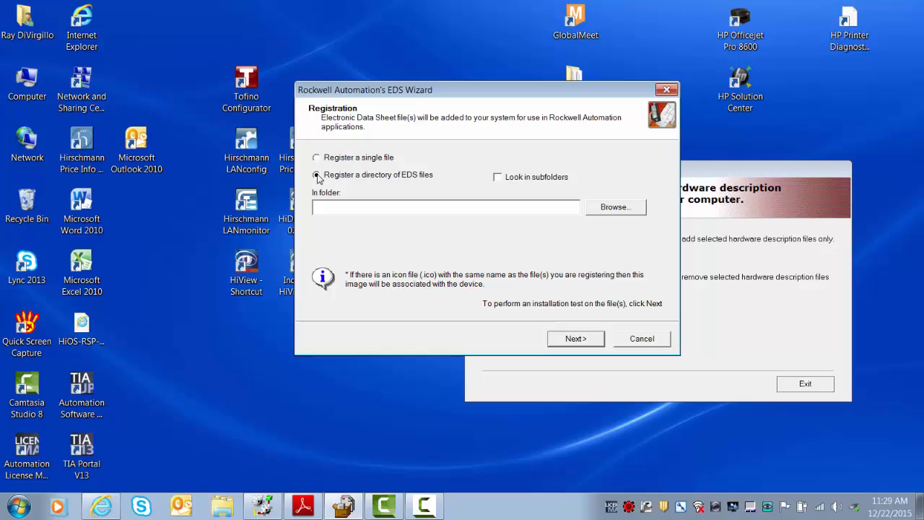
pyautogui.click(617, 209)
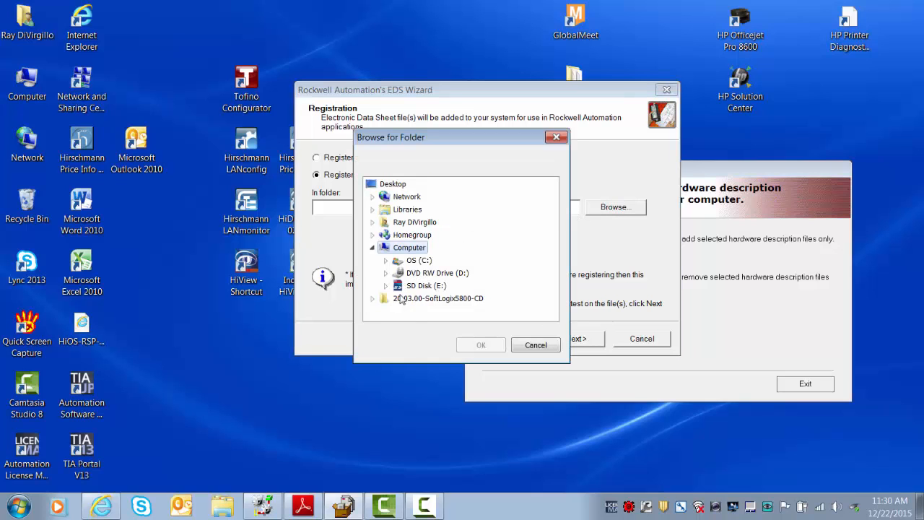
pyautogui.click(386, 286)
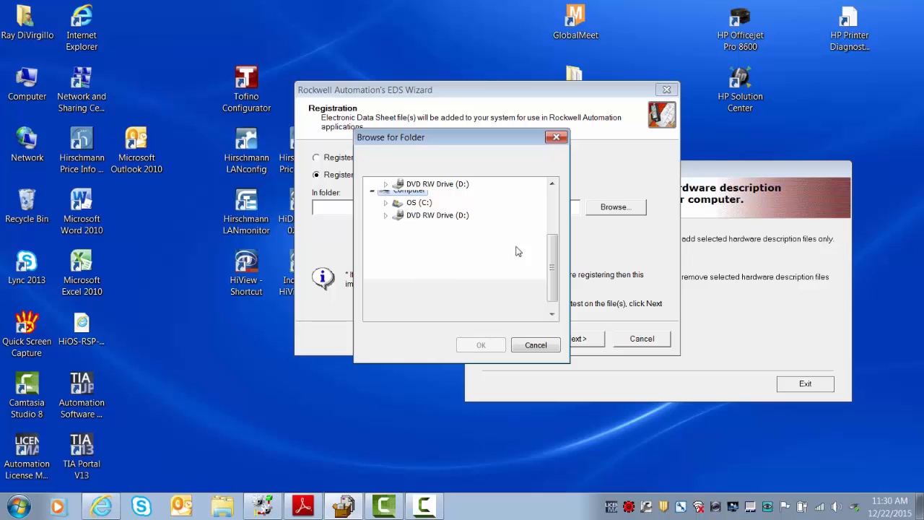
pyautogui.scroll(-3, 554, 258)
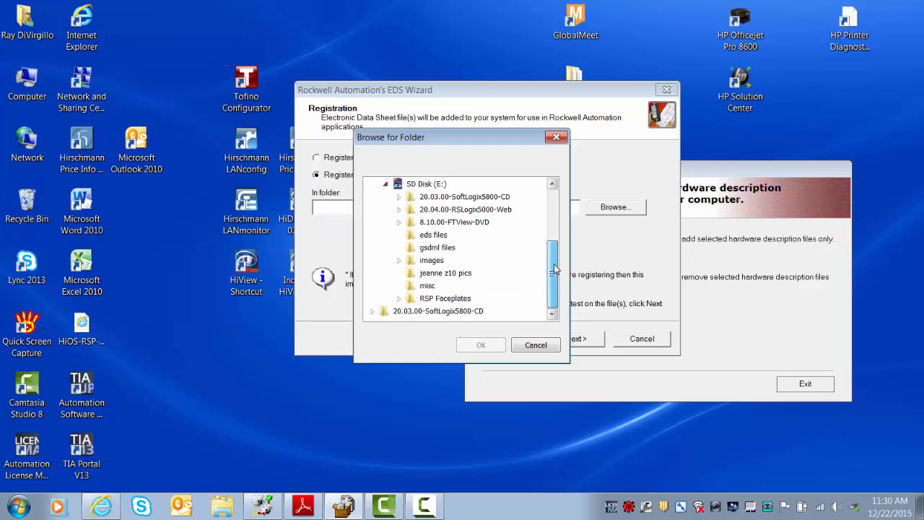
pyautogui.click(425, 237)
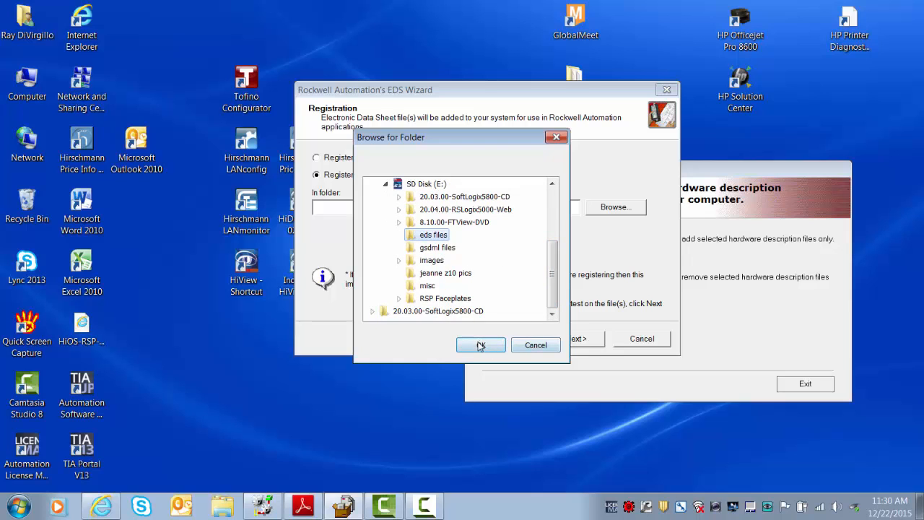
pyautogui.click(481, 346)
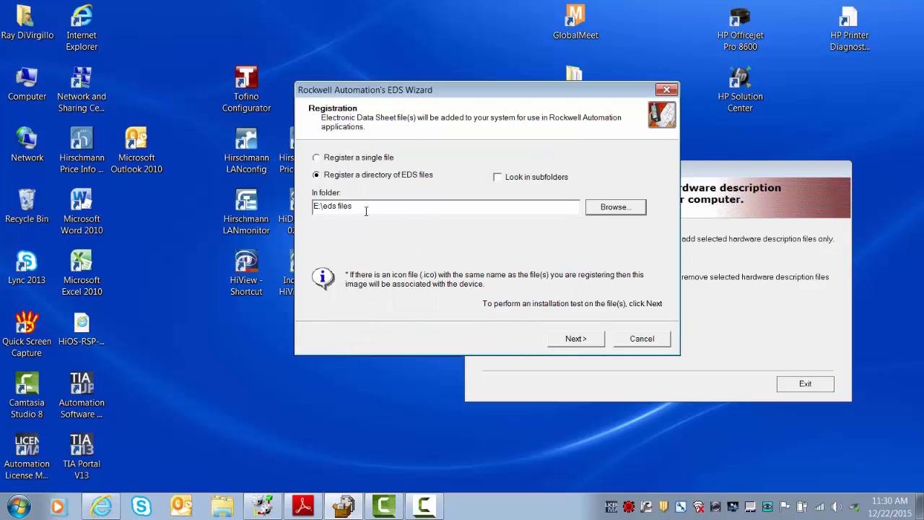
pyautogui.click(577, 340)
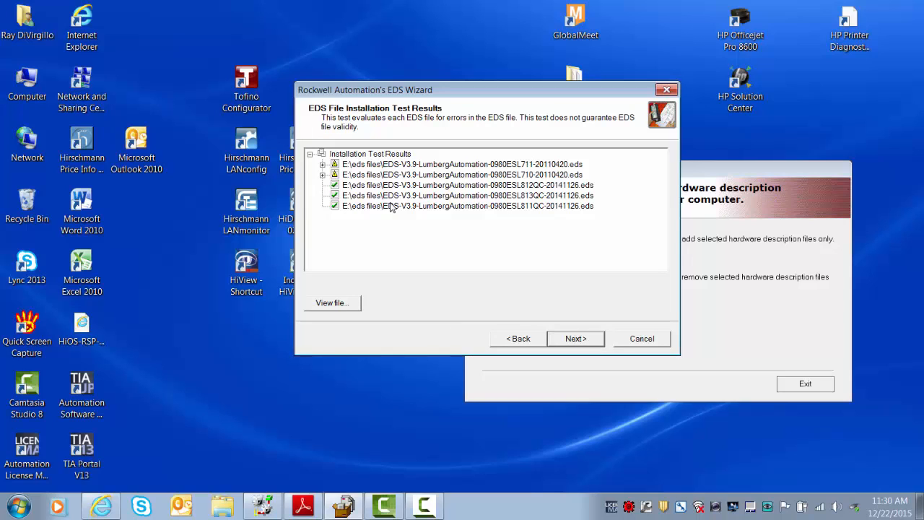
# Read the test warnings for the 0980ESL711 EDS file, then cancel the wizard and exit the Hardware Installation Tool
pyautogui.click(322, 165)
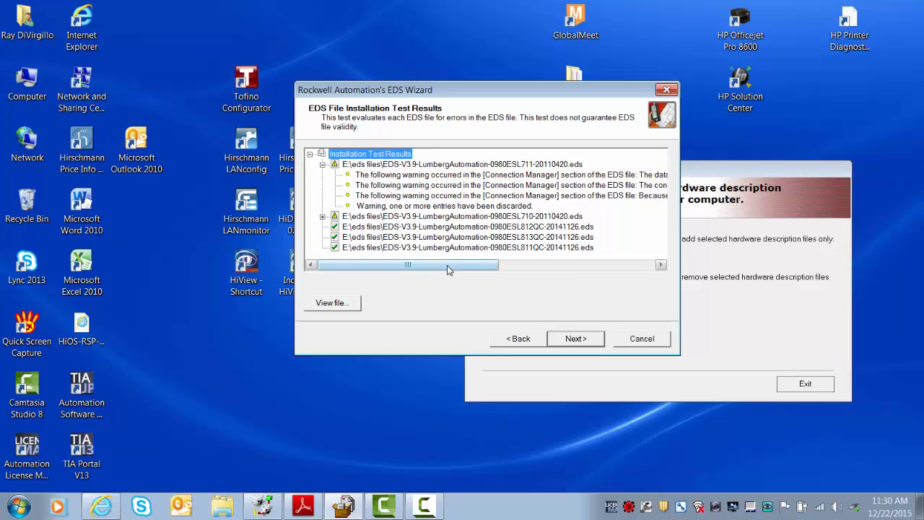
pyautogui.moveTo(452, 265); pyautogui.dragTo(554, 276)
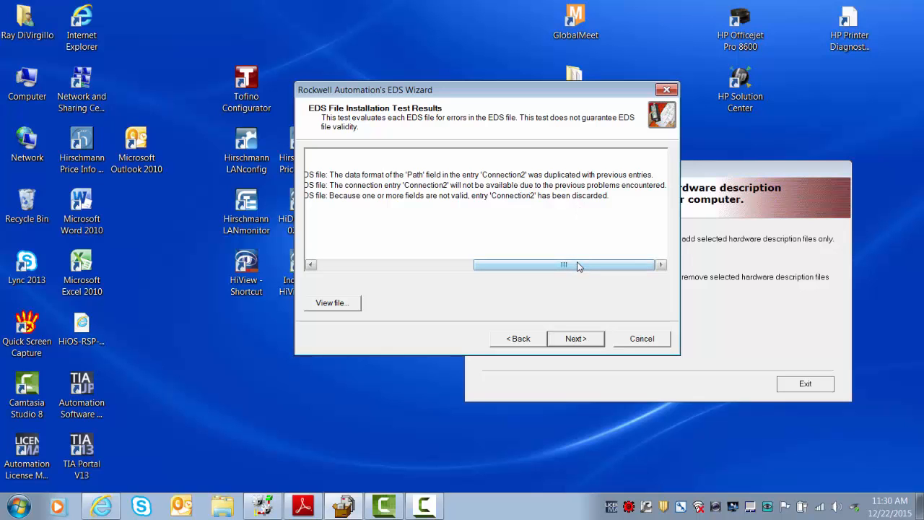
pyautogui.moveTo(578, 267); pyautogui.dragTo(409, 266)
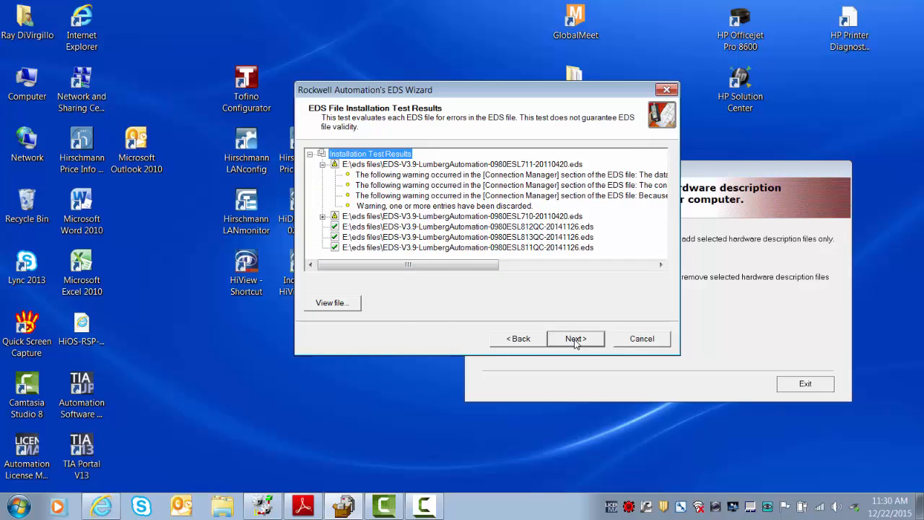
pyautogui.click(641, 339)
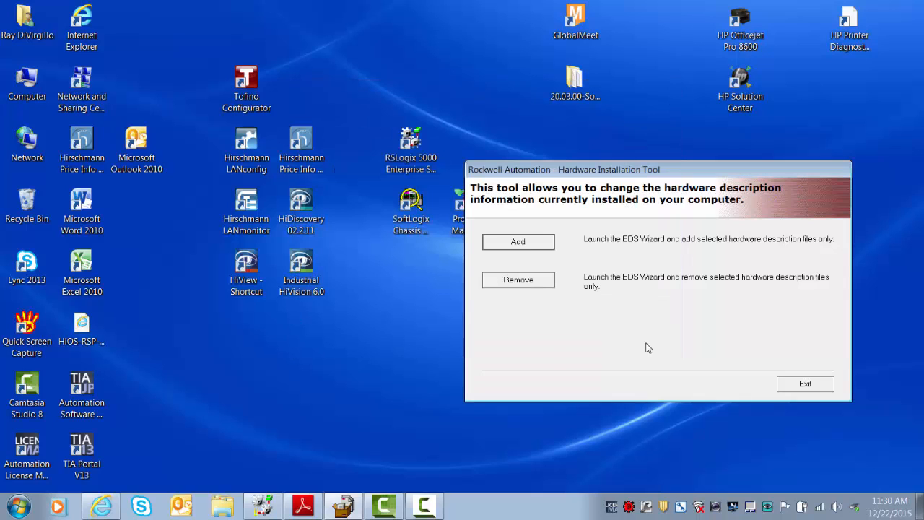
pyautogui.click(805, 387)
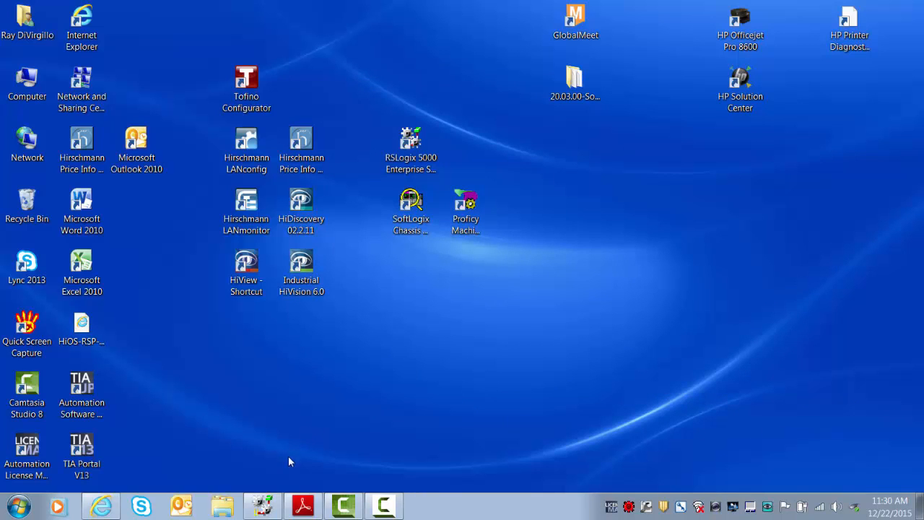
# Switch to RSLogix 5000 and close the Controller Tags window
pyautogui.click(263, 507)
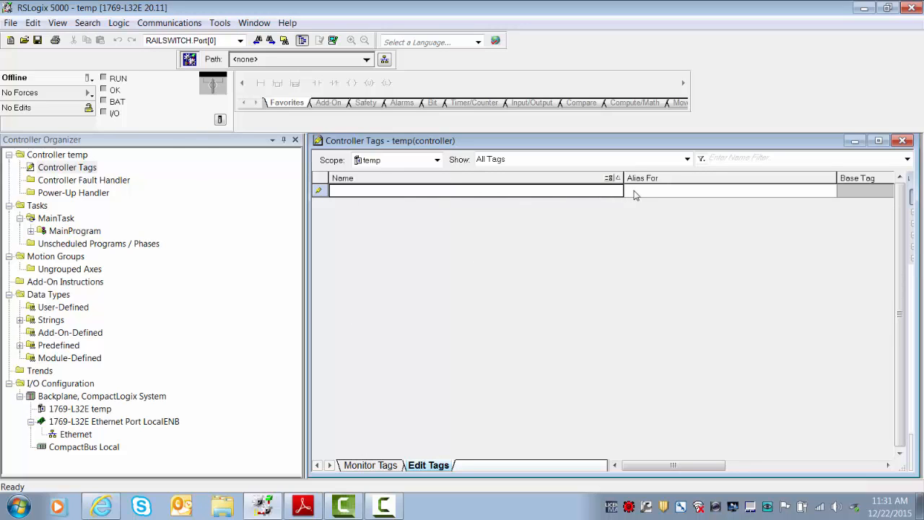
pyautogui.click(902, 140)
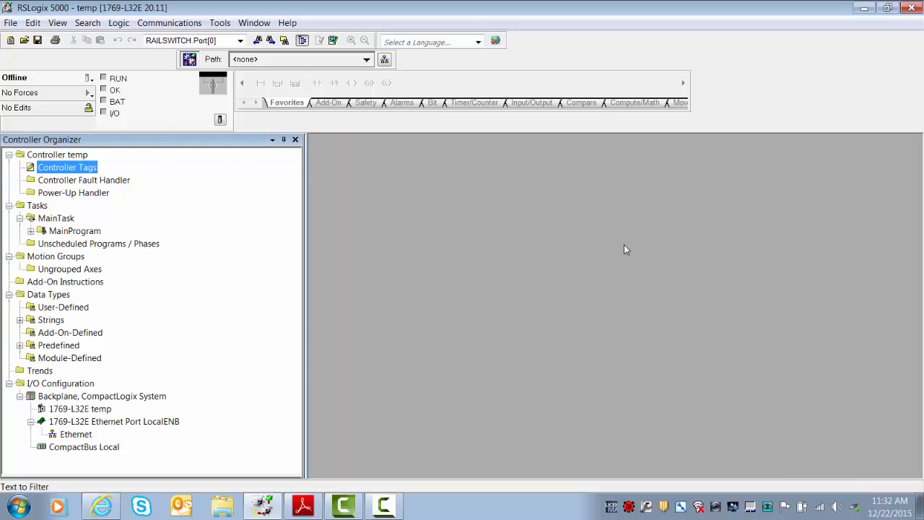
# Start a new module on the Ethernet network of the 1769-L32E port and filter the module catalog by "lumberg"
pyautogui.click(85, 437)
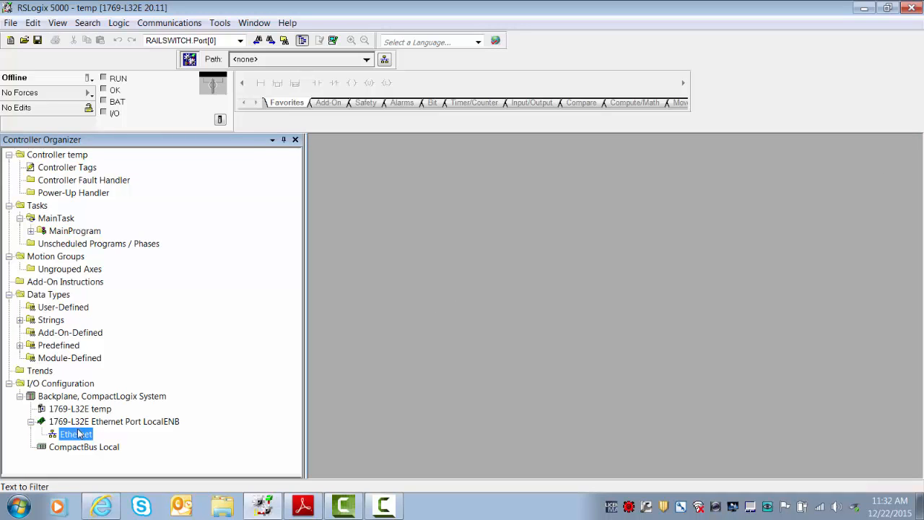
pyautogui.rightClick(78, 436)
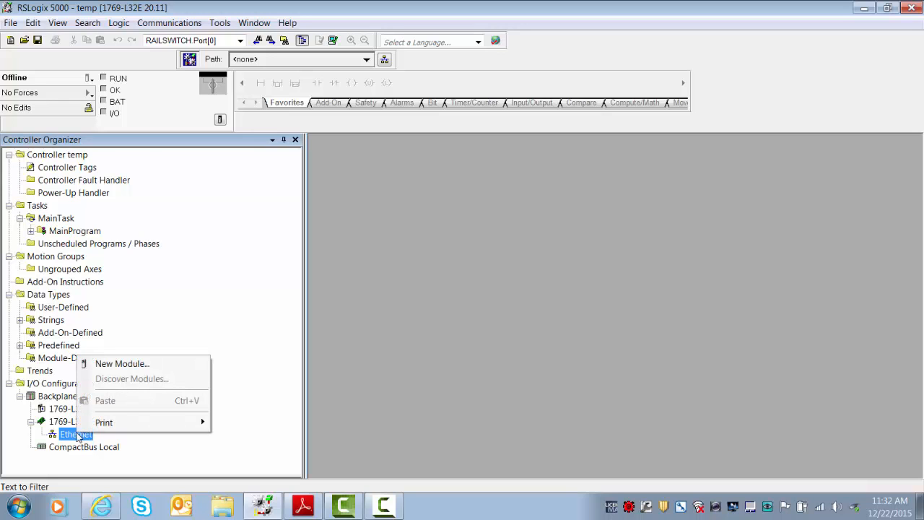
pyautogui.click(138, 367)
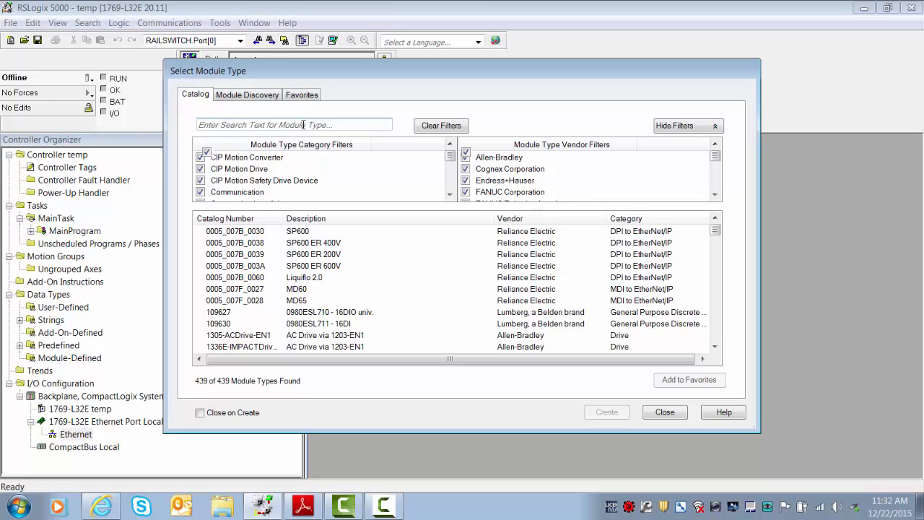
pyautogui.click(303, 124)
pyautogui.write('lu')
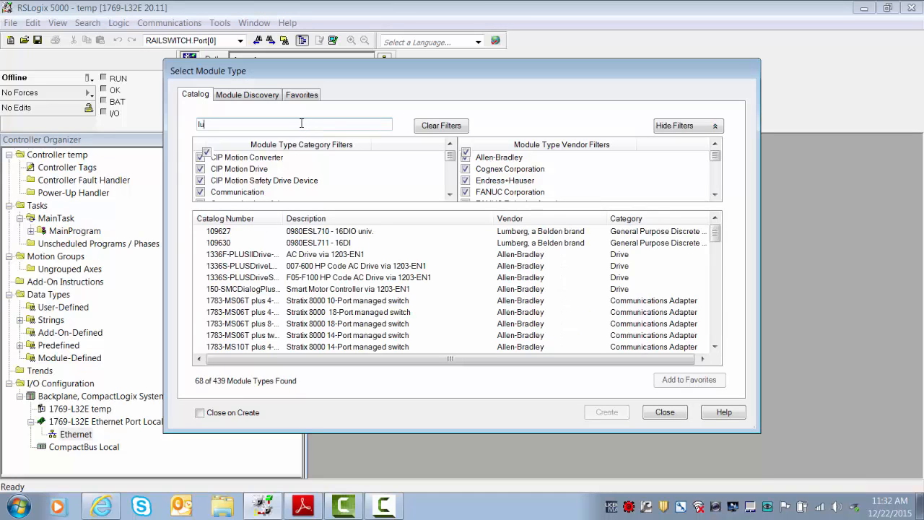
pyautogui.write('mberg')
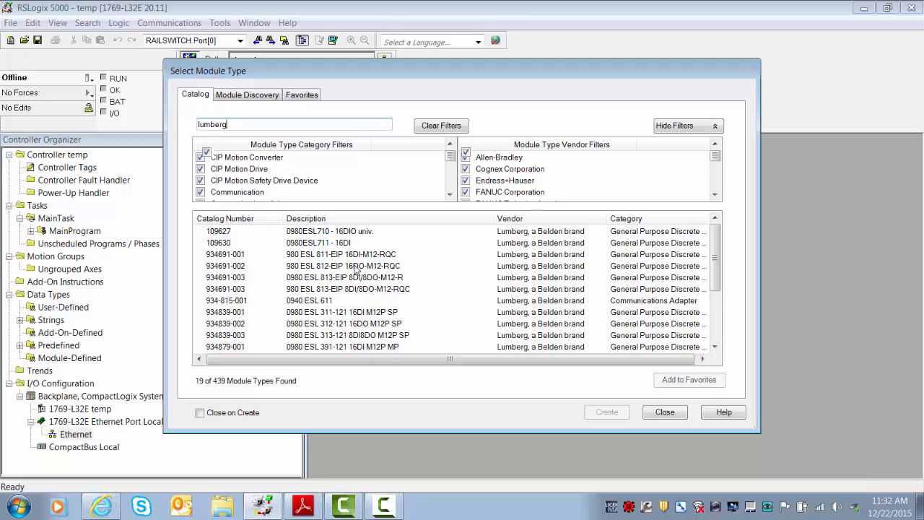
# Create a module of type 934691-003, 980 ESL 813-EIP 8DI/8DO-M12-RQC, from the filtered catalog
pyautogui.moveTo(719, 243); pyautogui.dragTo(718, 272)
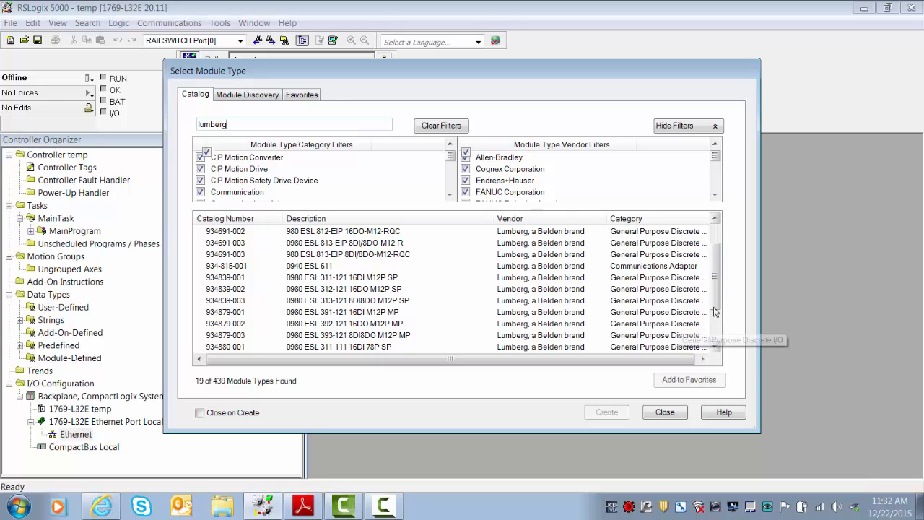
pyautogui.moveTo(714, 299); pyautogui.dragTo(715, 287)
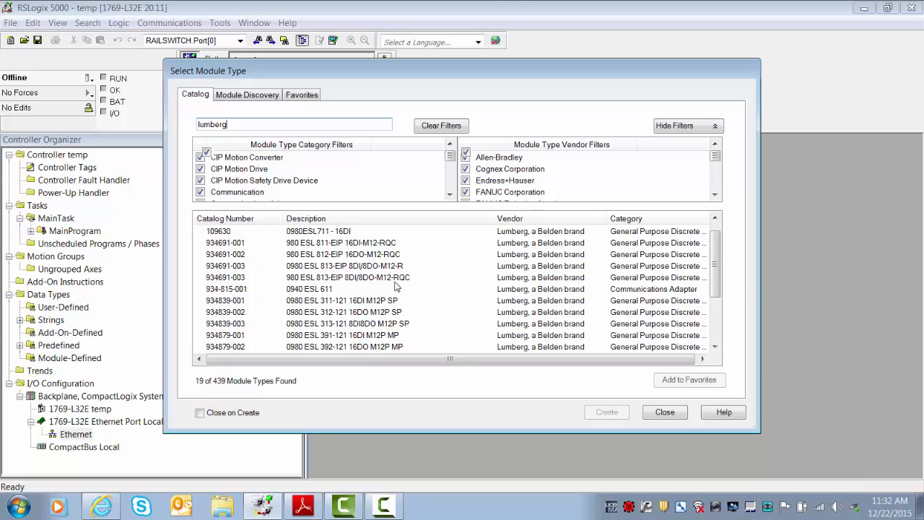
pyautogui.click(326, 279)
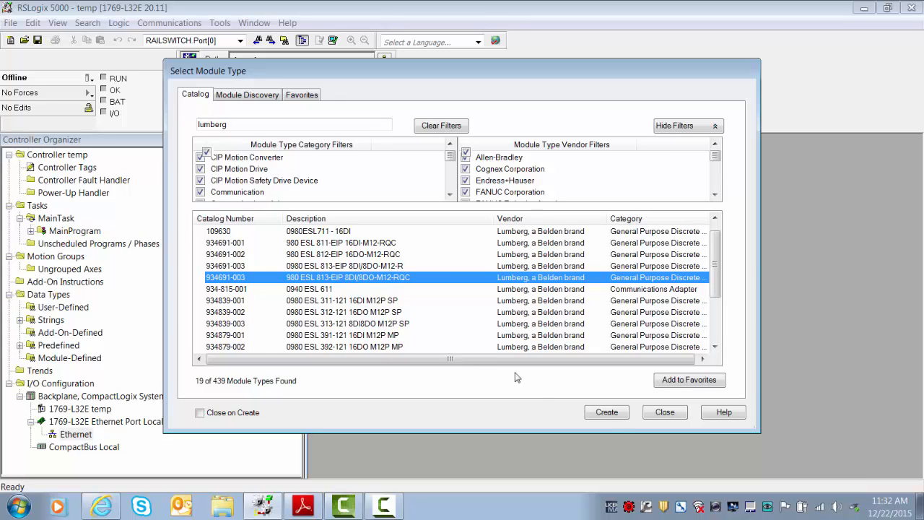
pyautogui.click(611, 412)
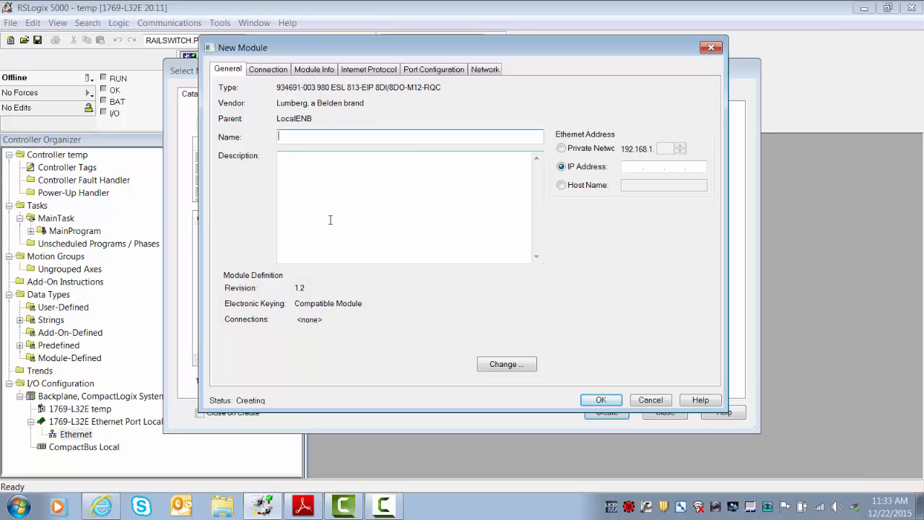
# Name the new module conveyor_1_input and give it the private network address 192.168.1.50
pyautogui.write('convey')
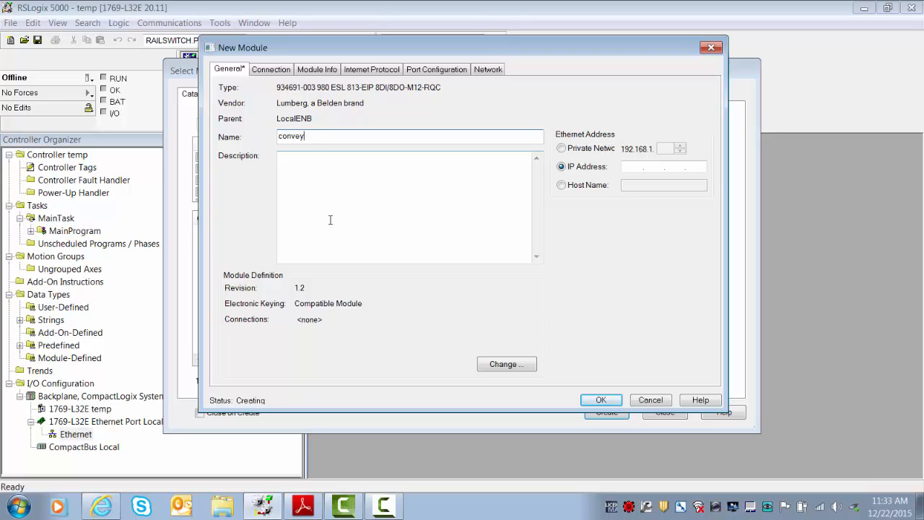
pyautogui.write('or_1_input')
pyautogui.click(563, 149)
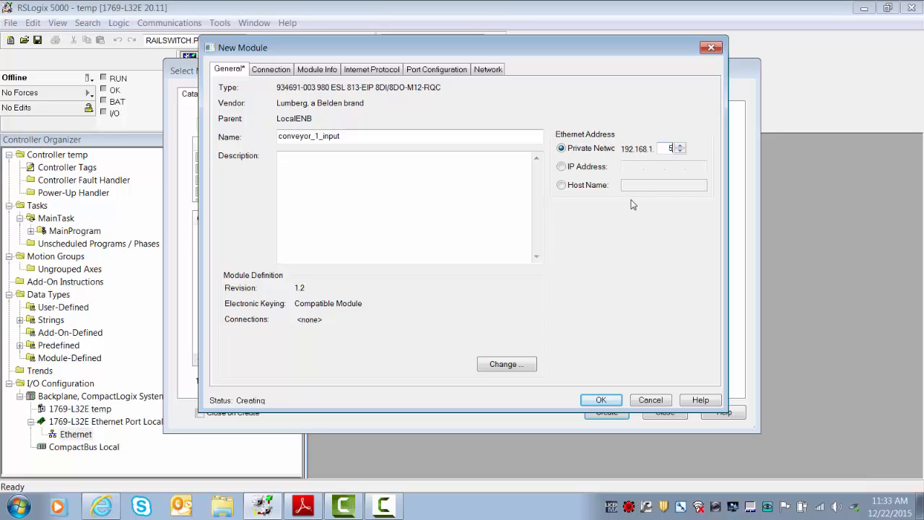
pyautogui.write('0')
# Change the module definition to use the 8 Bit In / Out + Diagnostic (Exclusive Owner) connection and accept the change
pyautogui.click(503, 366)
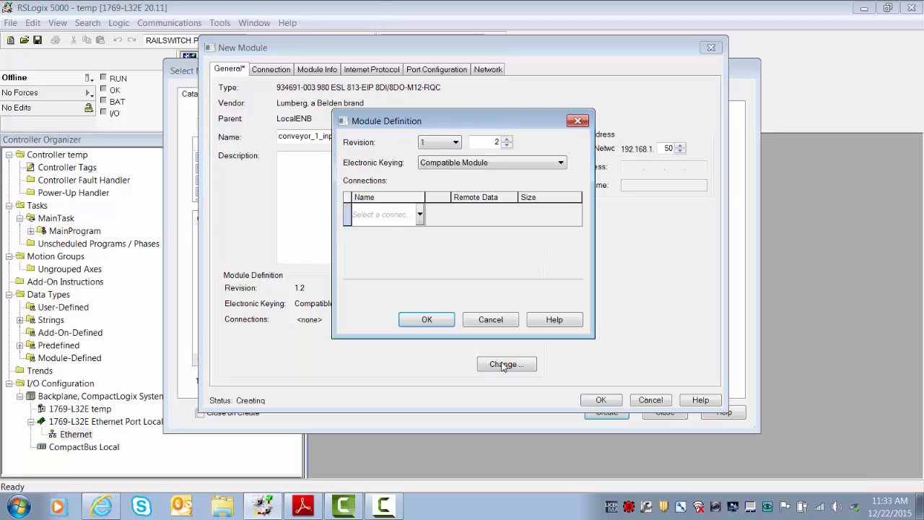
pyautogui.moveTo(332, 224); pyautogui.dragTo(76, 210)
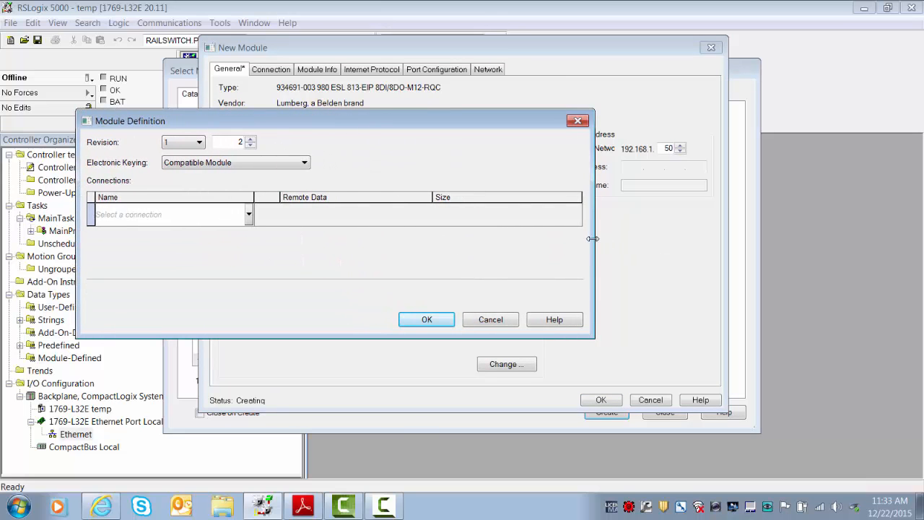
pyautogui.moveTo(592, 238); pyautogui.dragTo(711, 238)
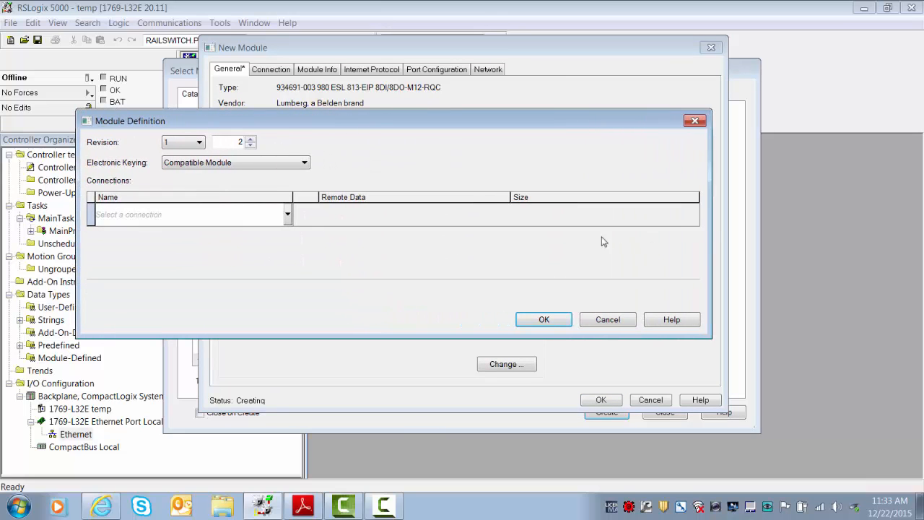
pyautogui.click(288, 221)
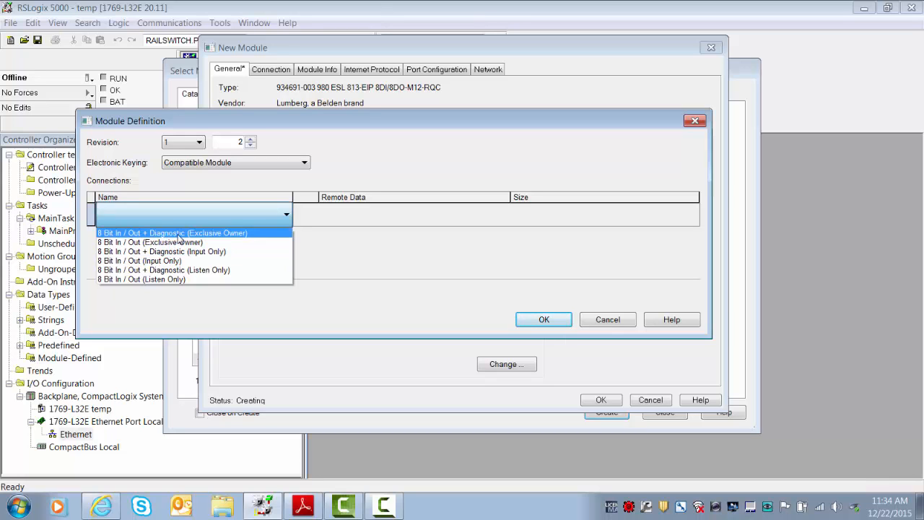
pyautogui.click(179, 234)
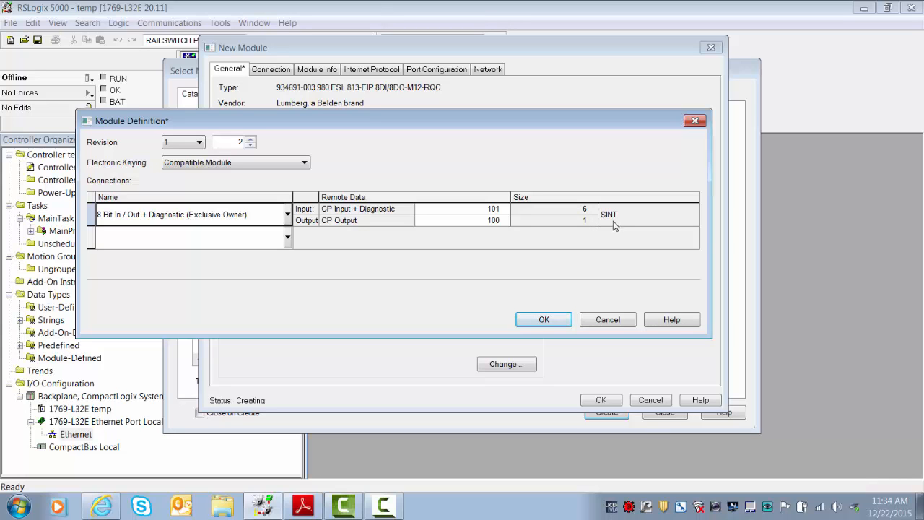
pyautogui.click(544, 319)
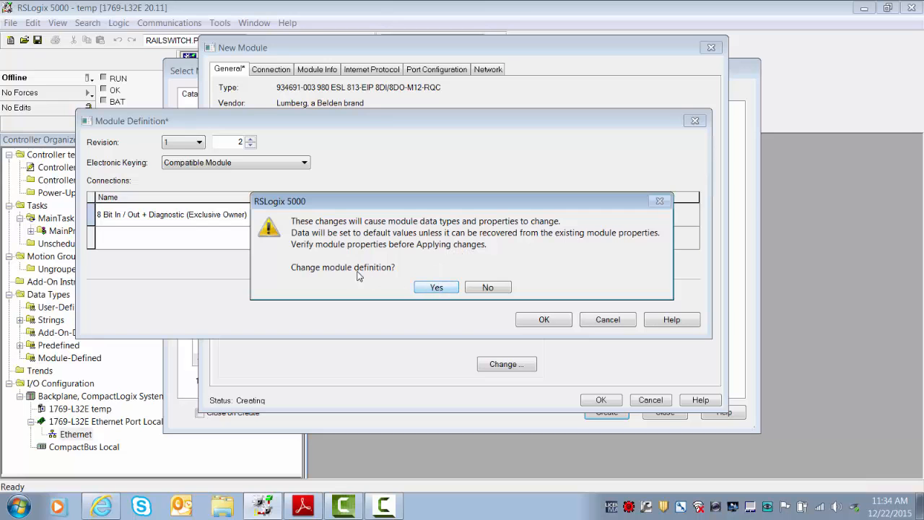
pyautogui.click(436, 289)
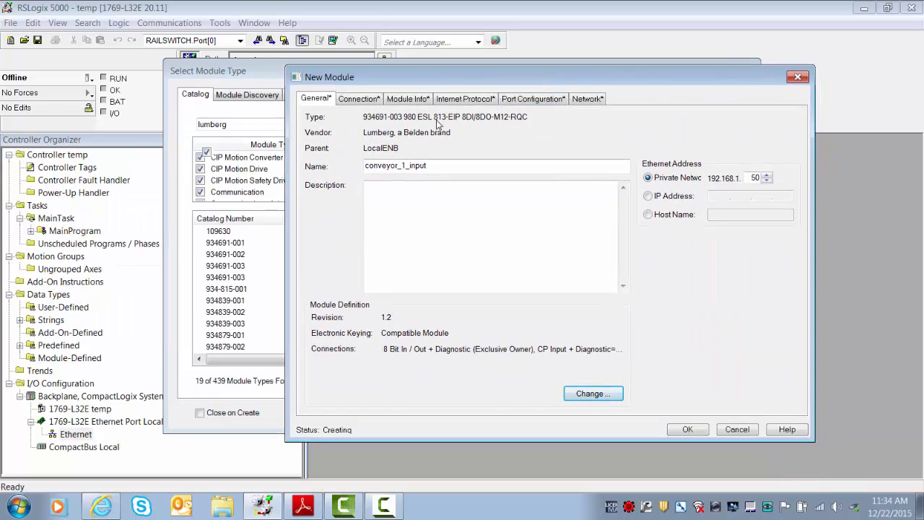
# In the module's connection settings, choose Unicast as the input type and leave the input trigger at Cyclic
pyautogui.click(365, 101)
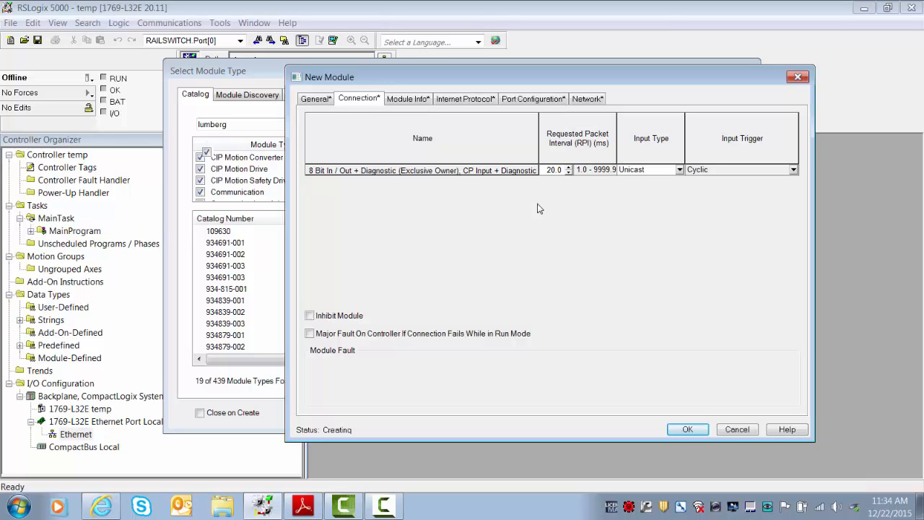
pyautogui.click(680, 171)
pyautogui.click(679, 170)
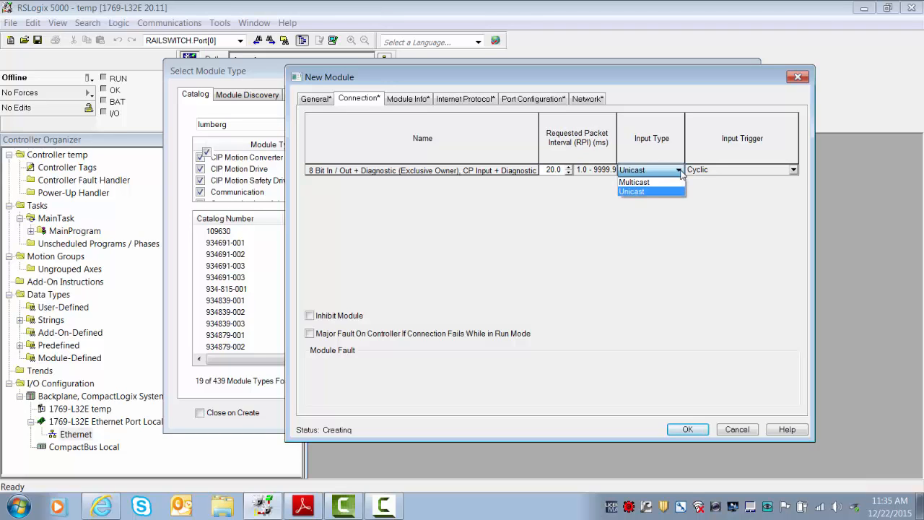
pyautogui.click(669, 192)
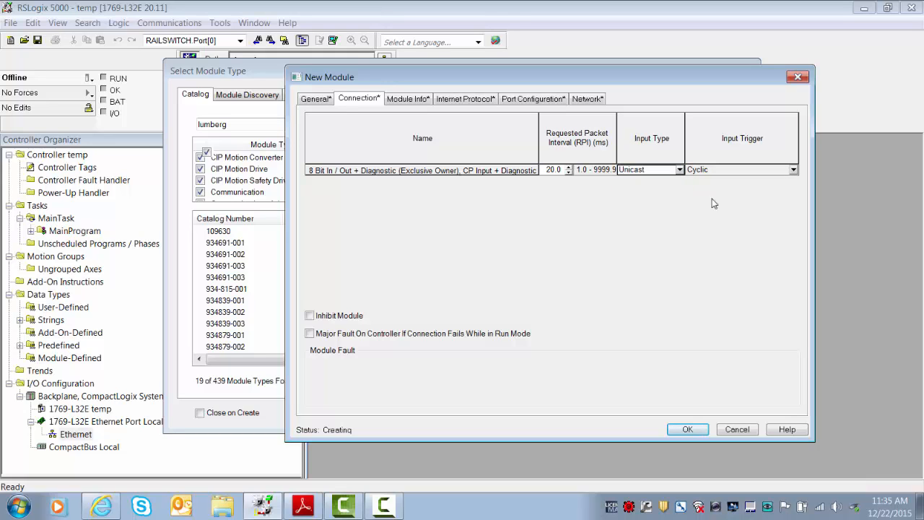
pyautogui.click(794, 172)
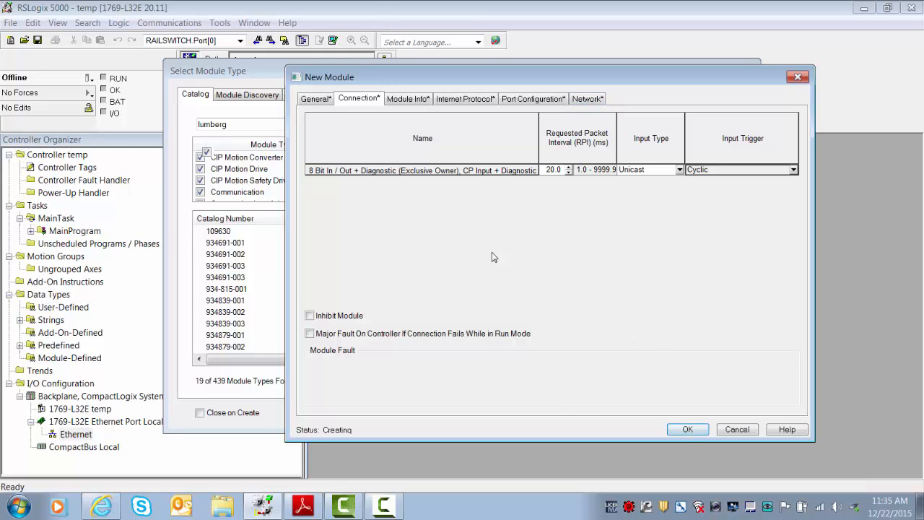
# Finish creating the conveyor_1_input module and close the module type catalog
pyautogui.click(687, 429)
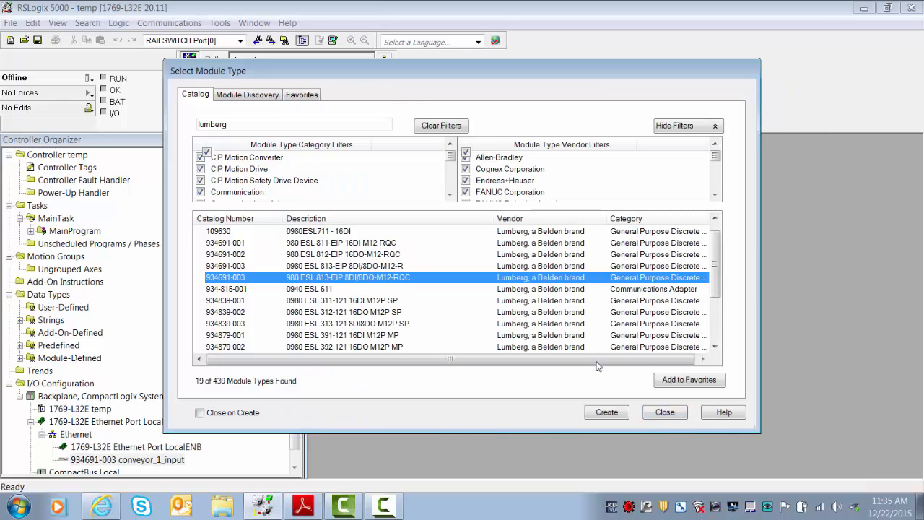
pyautogui.click(662, 412)
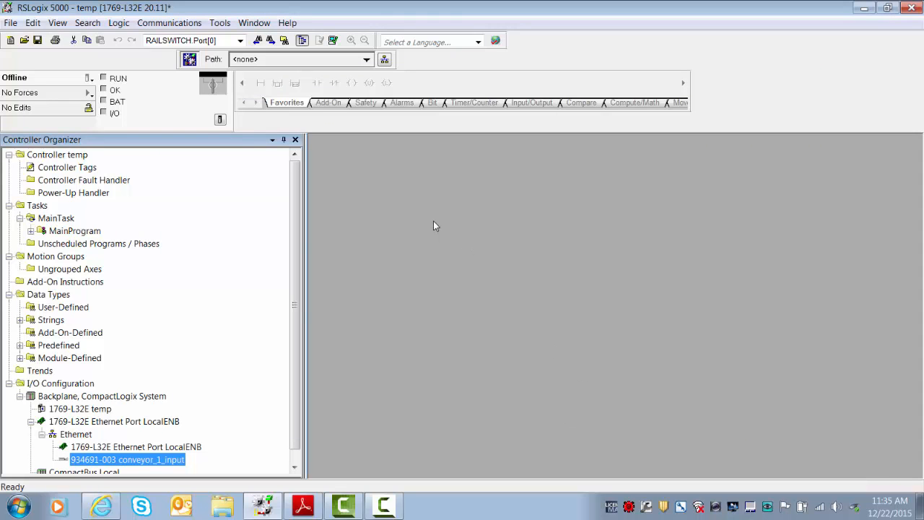
pyautogui.scroll(-1, 305, 305)
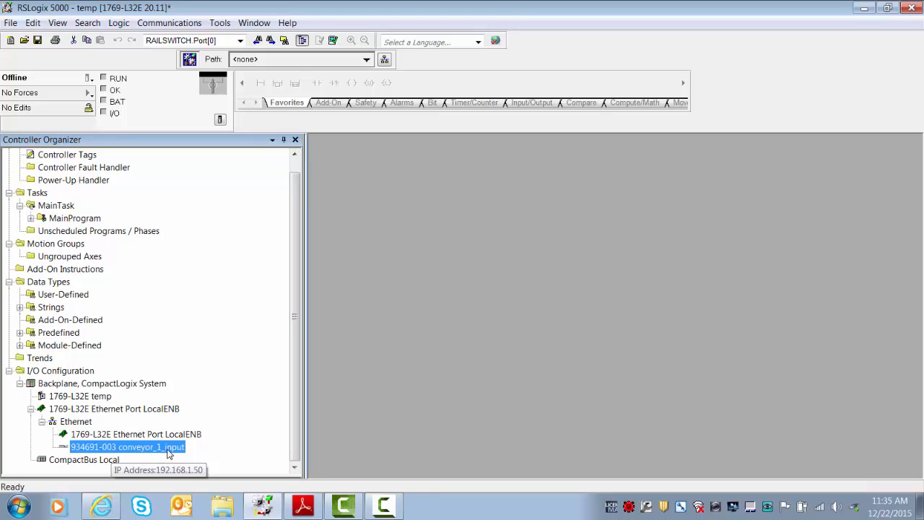
pyautogui.scroll(1, 301, 369)
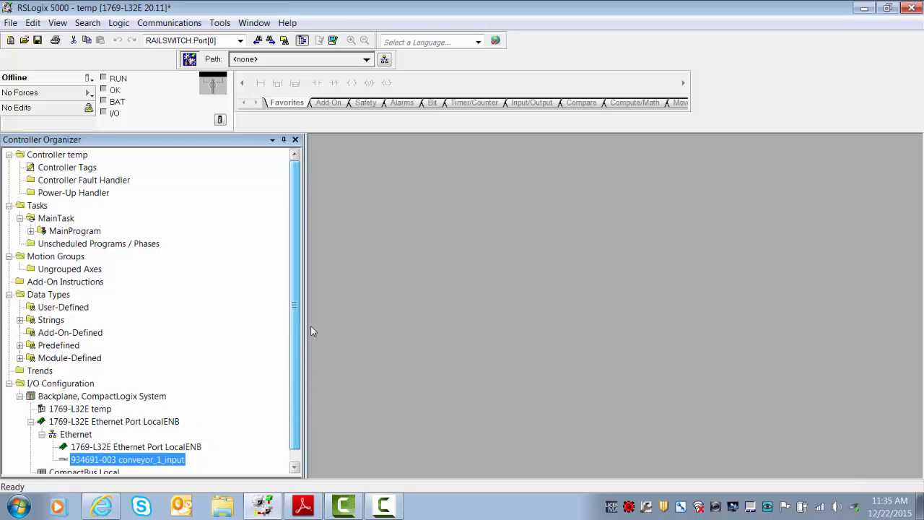
# Open the controller tags and expand conveyor_1_input:C to review its configuration tags and their data types
pyautogui.doubleClick(56, 168)
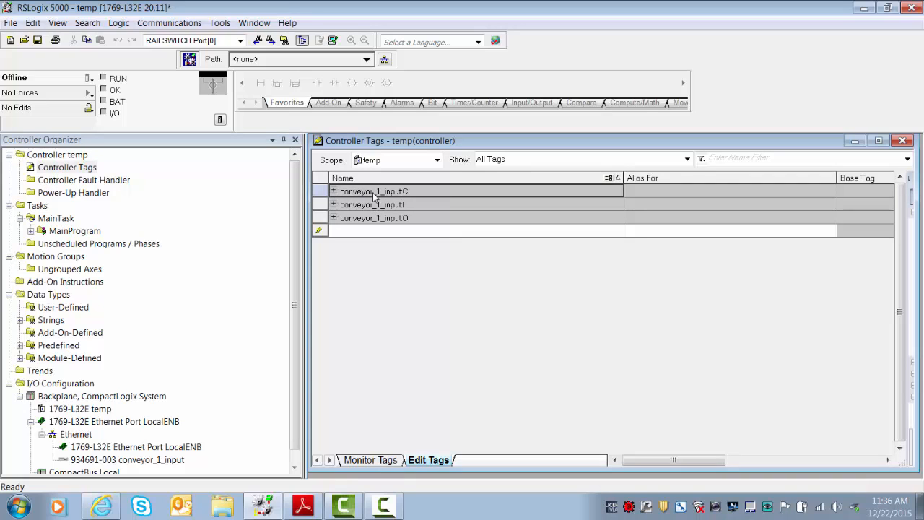
pyautogui.click(333, 191)
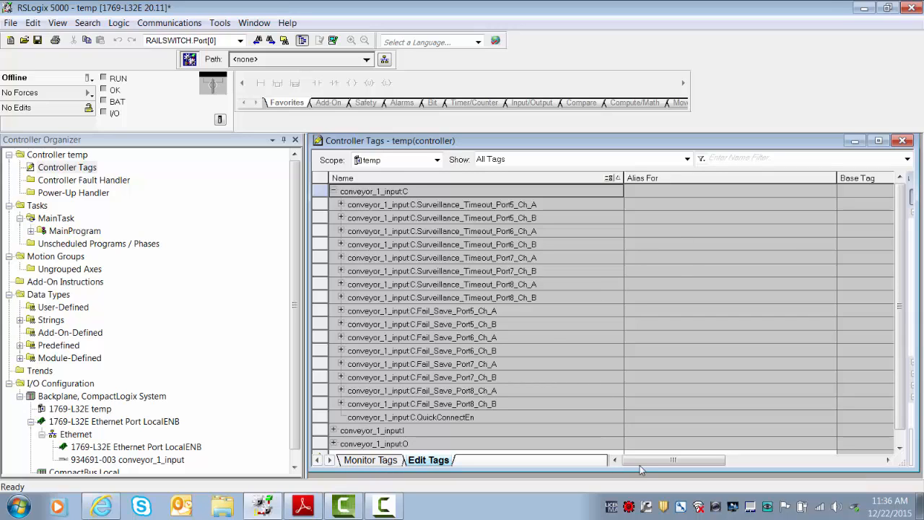
pyautogui.moveTo(640, 465); pyautogui.dragTo(698, 469)
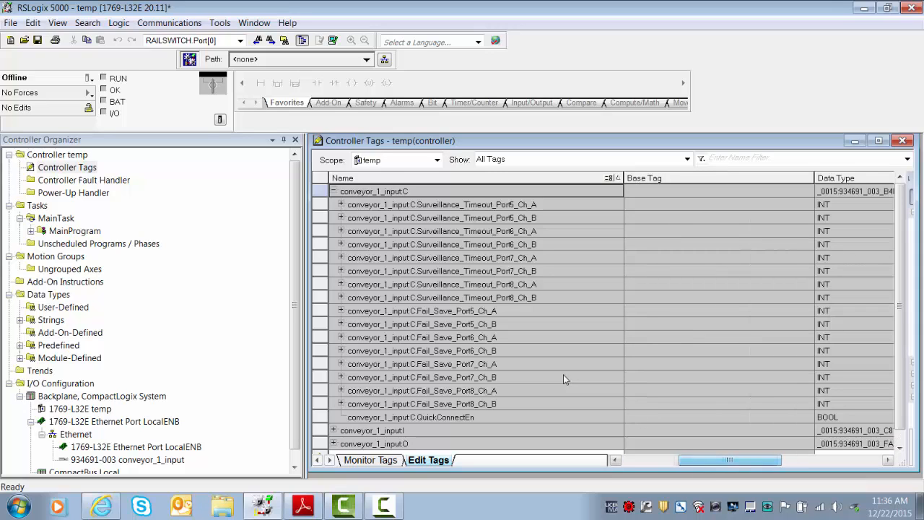
pyautogui.scroll(-1, 496, 350)
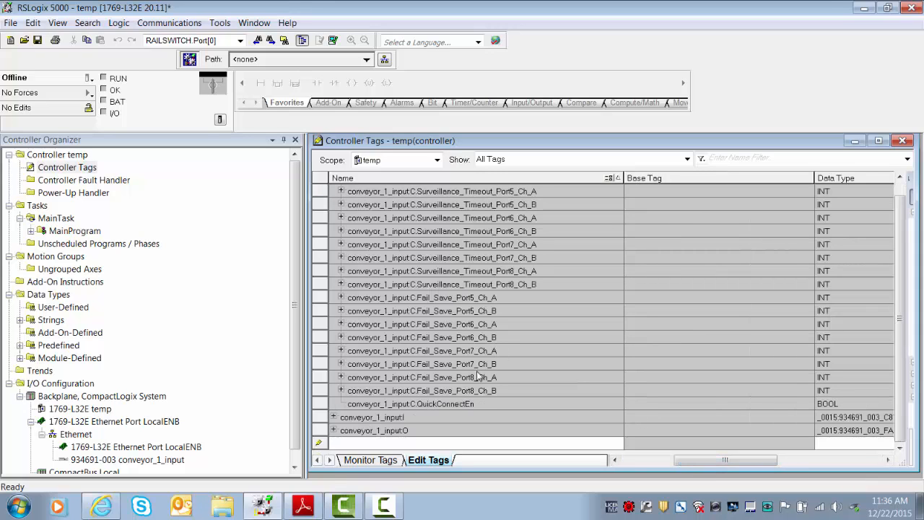
pyautogui.click(390, 403)
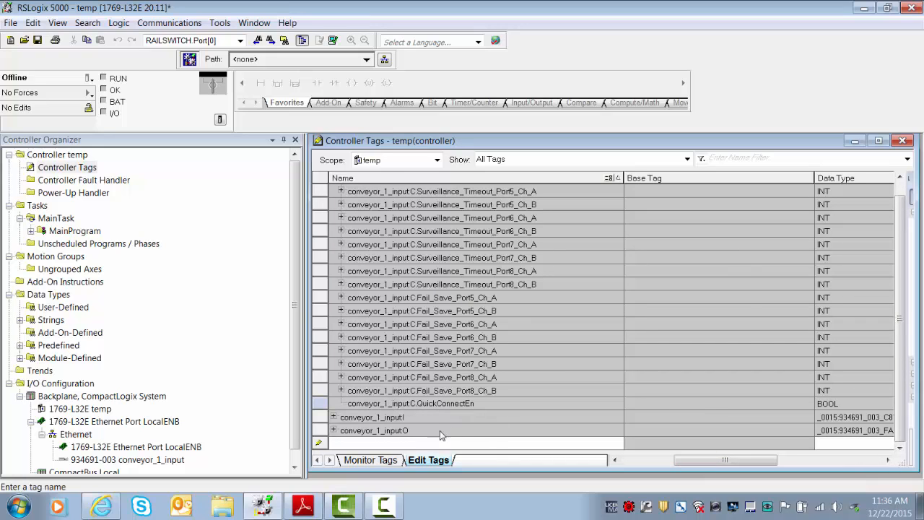
# Monitor the tag values and set conveyor_1_input:C.QuickConnectEn to 1
pyautogui.click(371, 460)
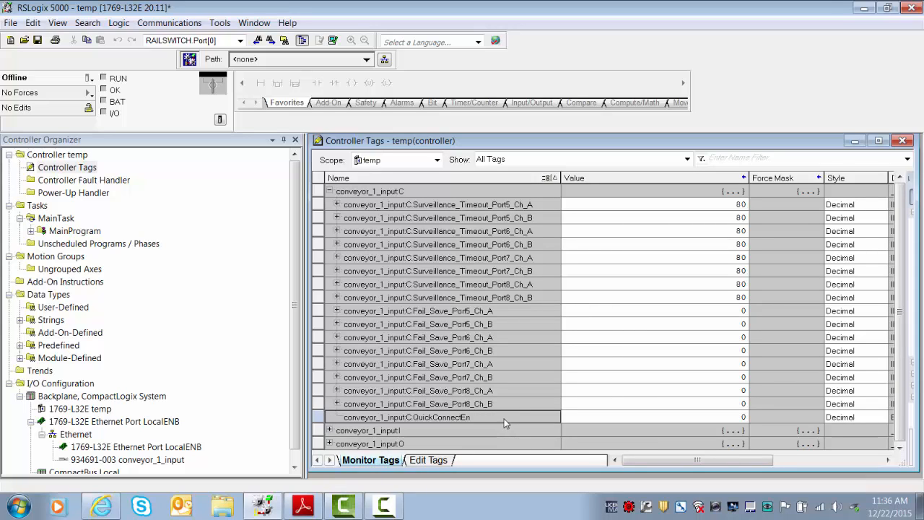
pyautogui.click(743, 420)
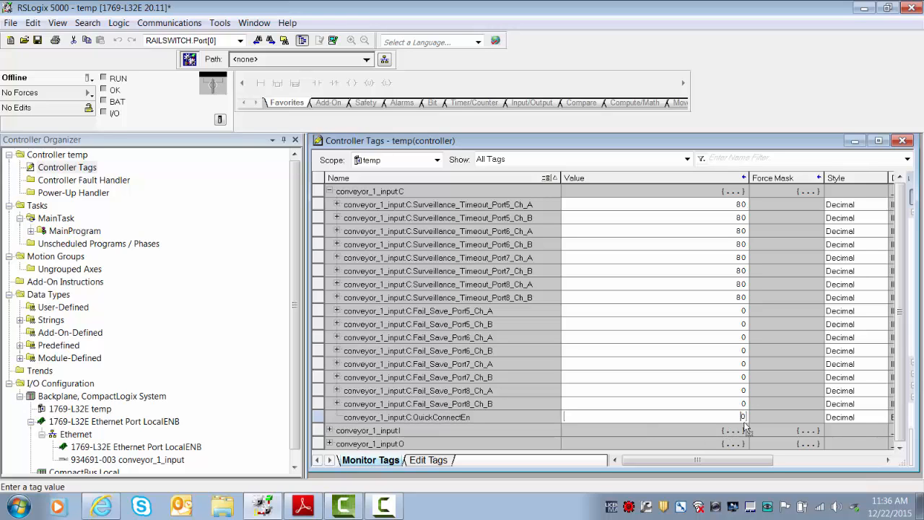
pyautogui.doubleClick(742, 418)
pyautogui.click(577, 426)
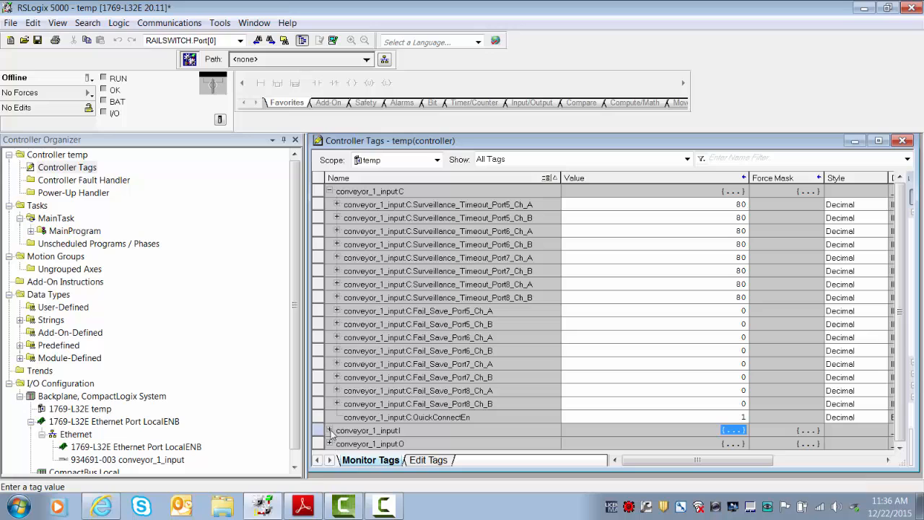
# Collapse the configuration tags and expand conveyor_1_input:I and its Data array to examine the input bytes
pyautogui.click(329, 191)
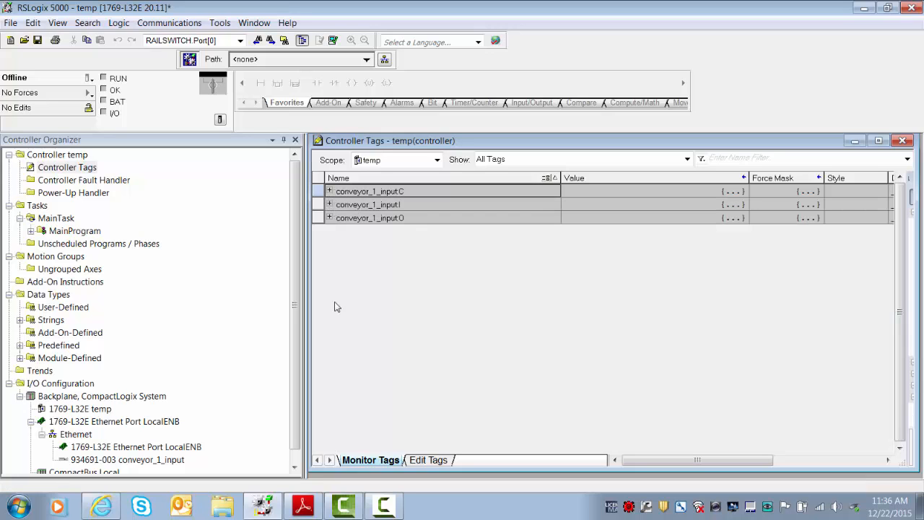
pyautogui.click(330, 205)
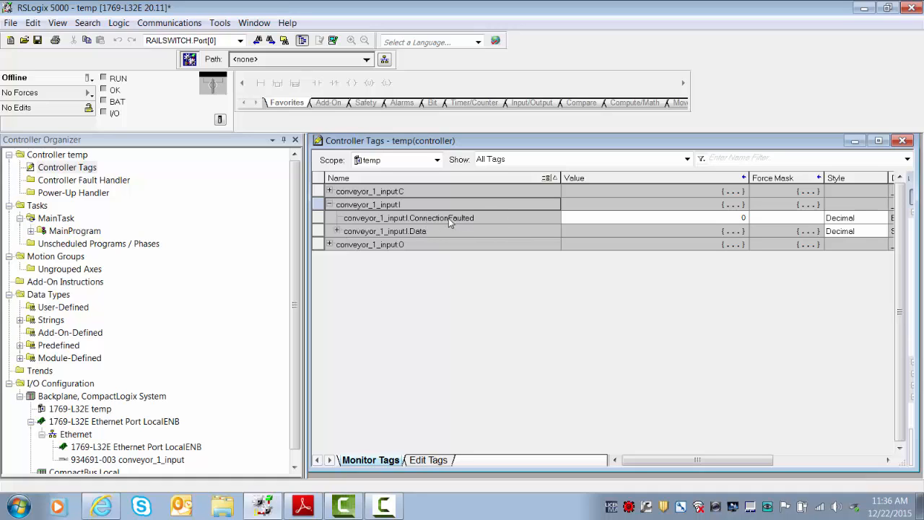
pyautogui.click(345, 233)
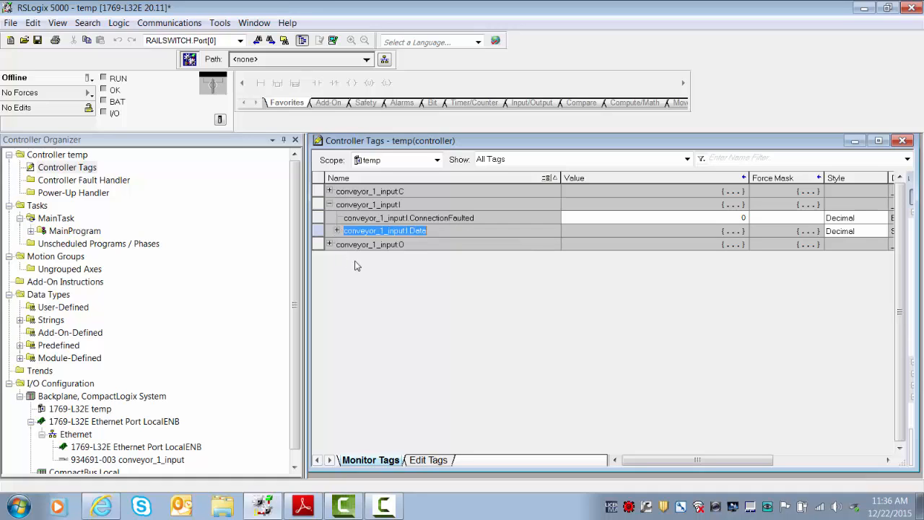
pyautogui.click(337, 230)
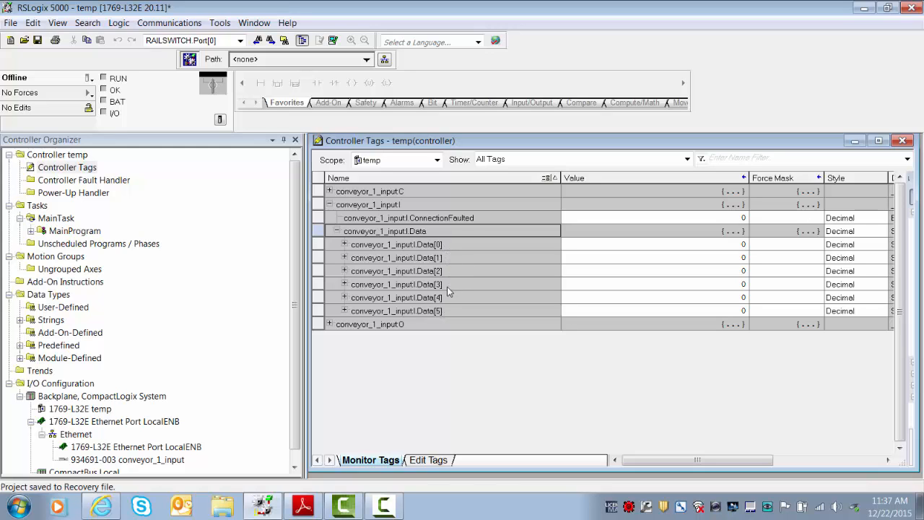
# Expand conveyor_1_input:O down to the individual bits of Data[0] to examine the outputs, and collapse it again
pyautogui.click(330, 325)
pyautogui.click(337, 338)
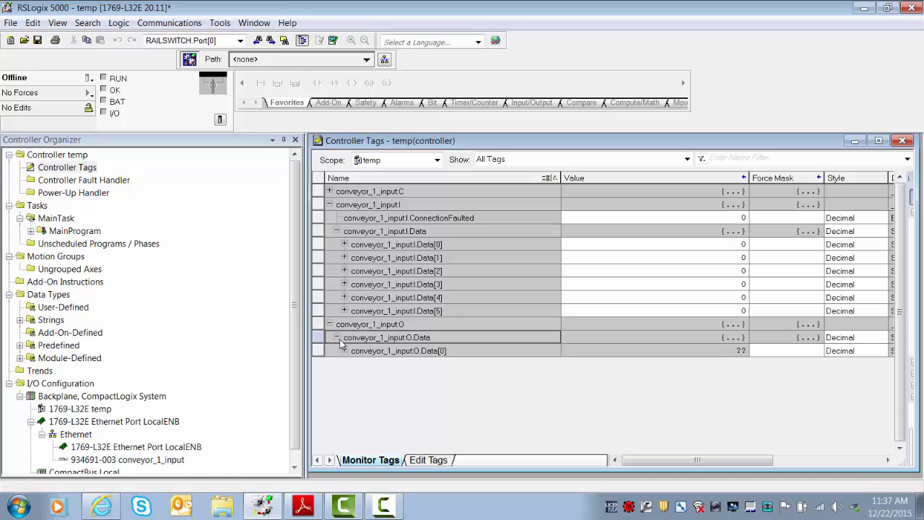
pyautogui.click(344, 351)
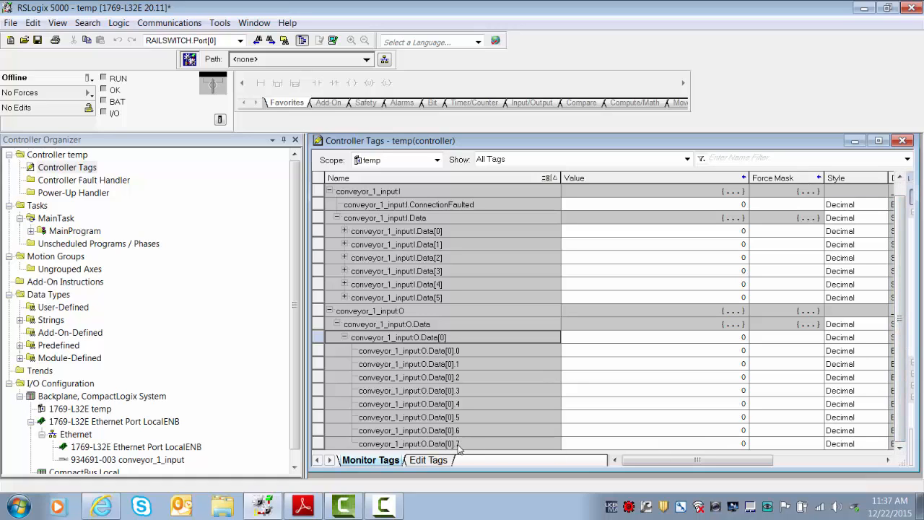
pyautogui.click(329, 310)
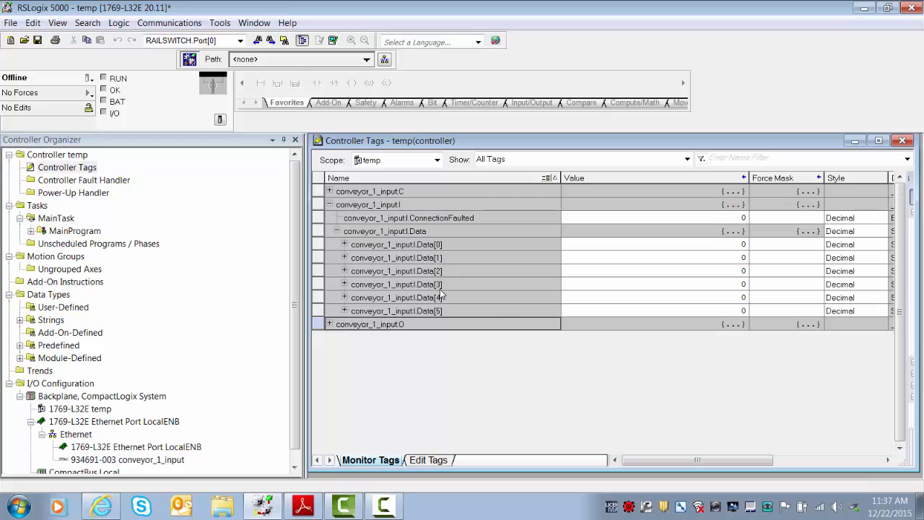
# Switch to Adobe Reader, examine the manual's bit assignment tables and key for module 0980 ESL 813-EIP, and return to the RSLogix 5000 project
pyautogui.click(303, 506)
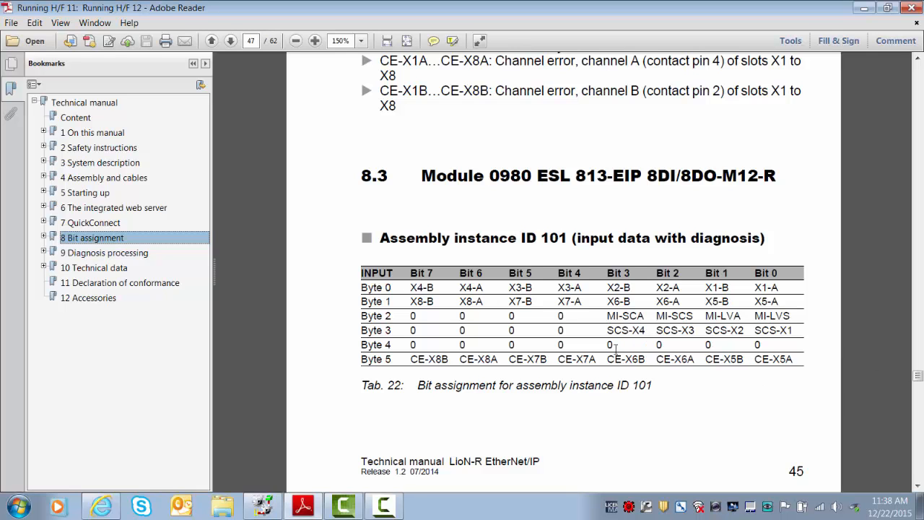
pyautogui.scroll(-10, 684, 317)
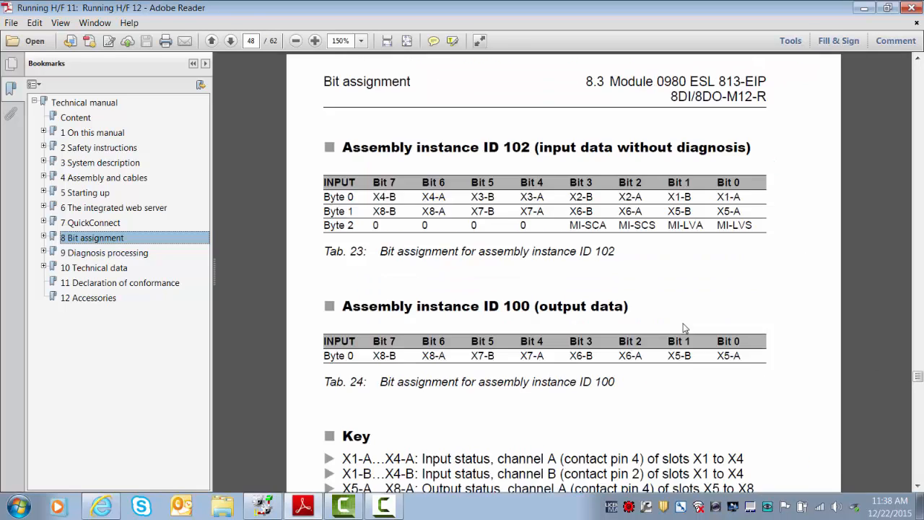
pyautogui.scroll(-3, 680, 331)
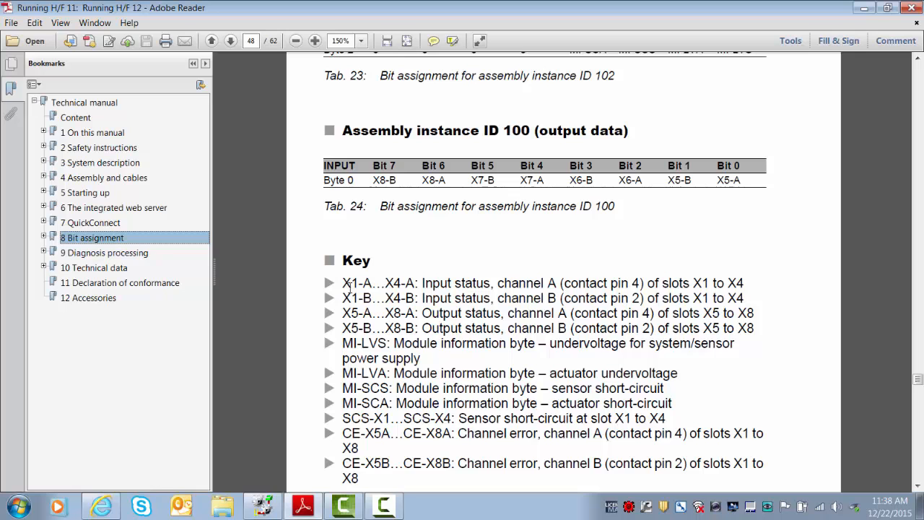
pyautogui.scroll(-1, 458, 319)
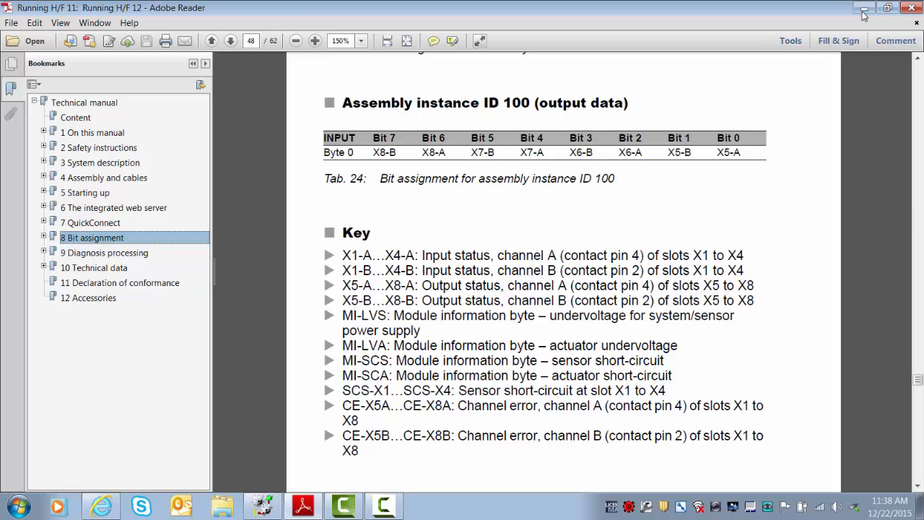
pyautogui.click(870, 9)
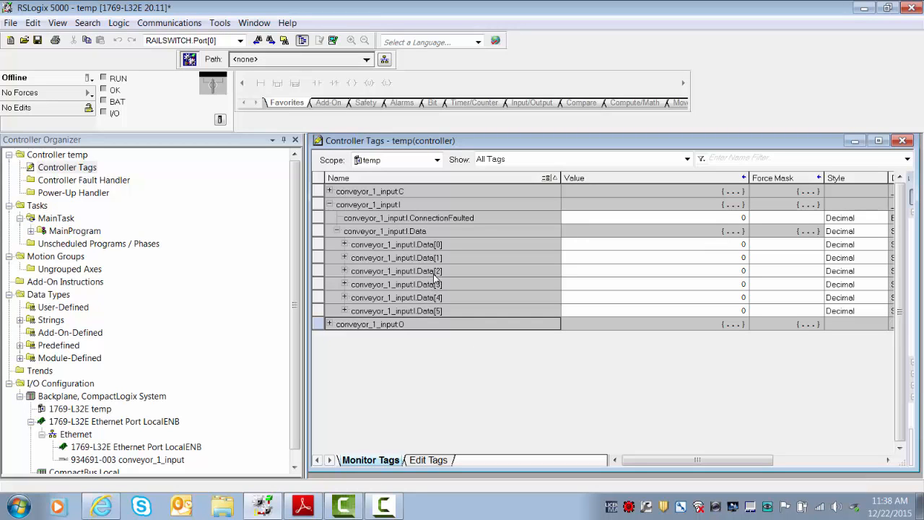
pyautogui.moveTo(296, 287); pyautogui.dragTo(300, 334)
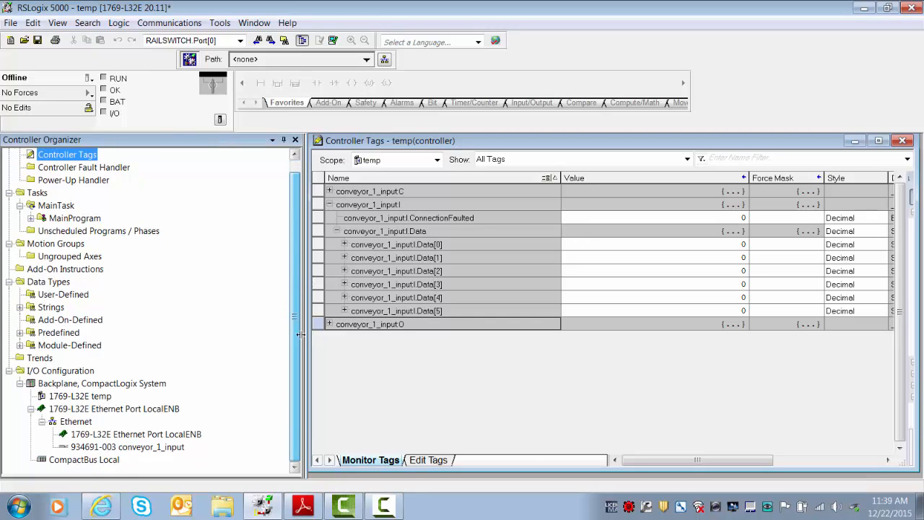